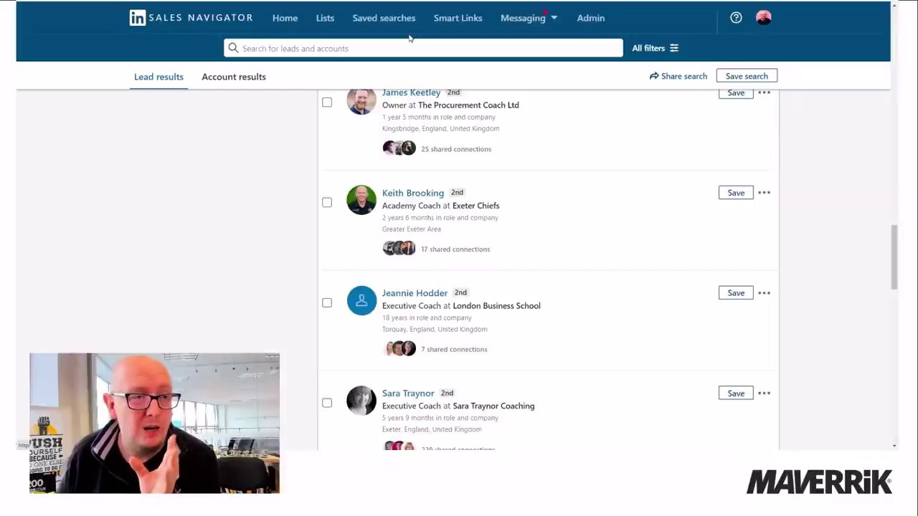
Show the Smart Links list, check the +Add content options, then discard the new Smart Link.
{"action": "left_click", "coordinate": [449, 28]}
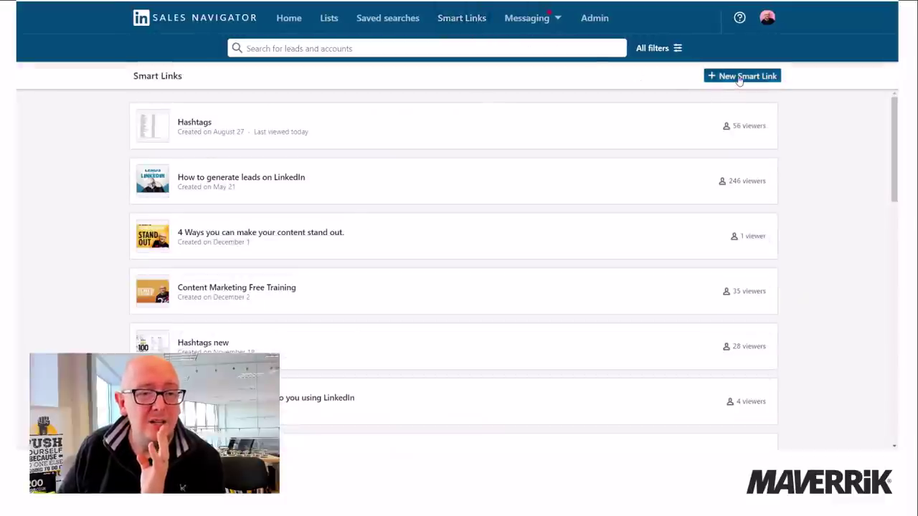
{"action": "left_click", "coordinate": [739, 76]}
{"action": "left_click", "coordinate": [871, 109]}
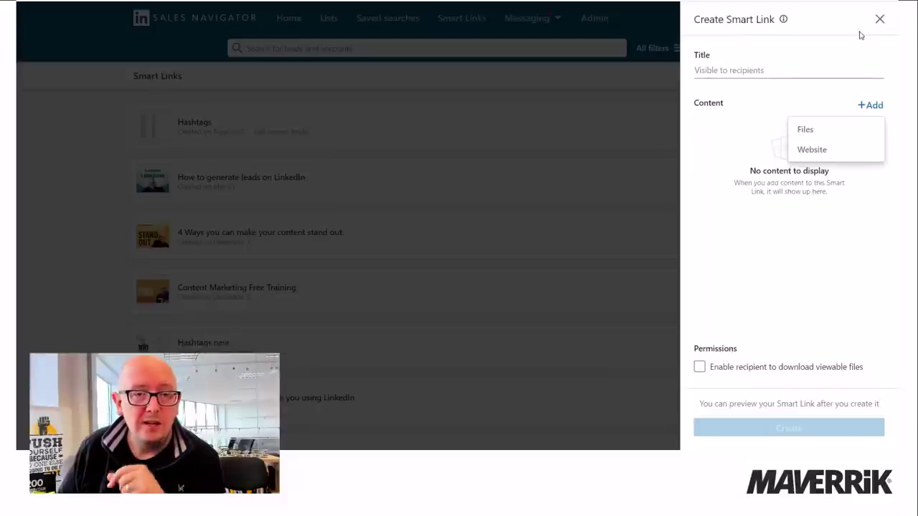
{"action": "left_click", "coordinate": [879, 20]}
{"action": "scroll", "coordinate": [414, 147], "scroll_direction": "down", "scroll_amount": 1}
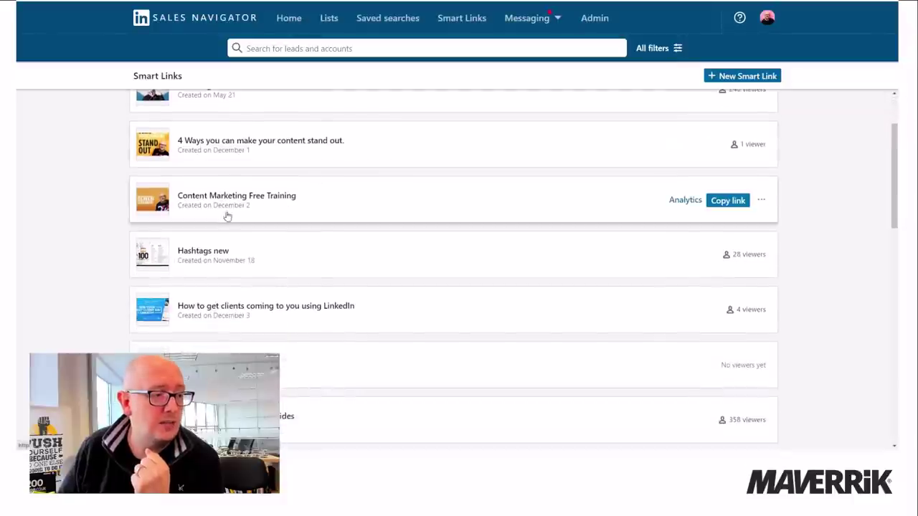
Preview the Content Marketing Free Training Smart Link, then close the preview tab.
{"action": "left_click", "coordinate": [764, 200]}
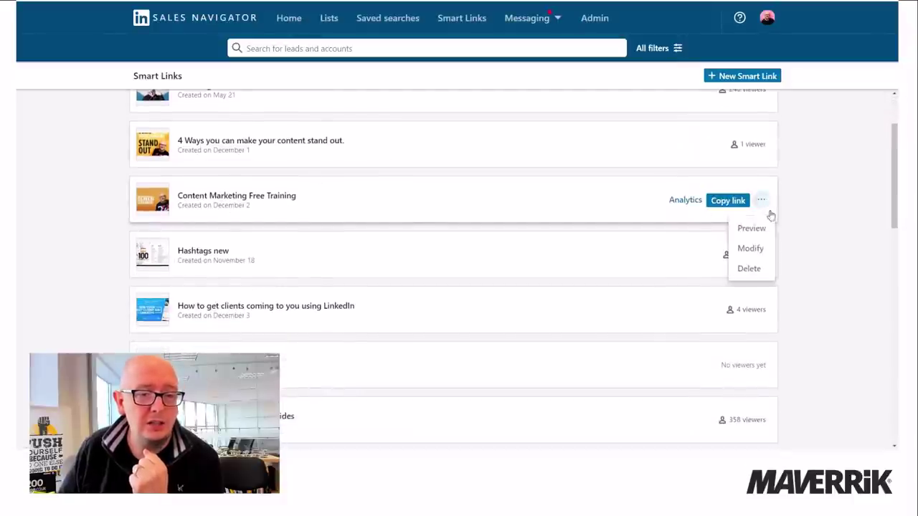
{"action": "left_click", "coordinate": [768, 230]}
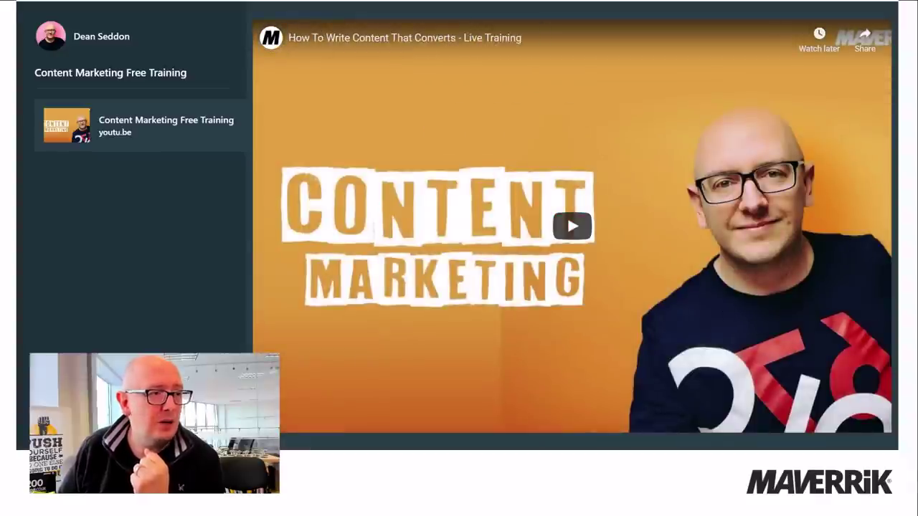
{"action": "key", "text": "ctrl+w"}
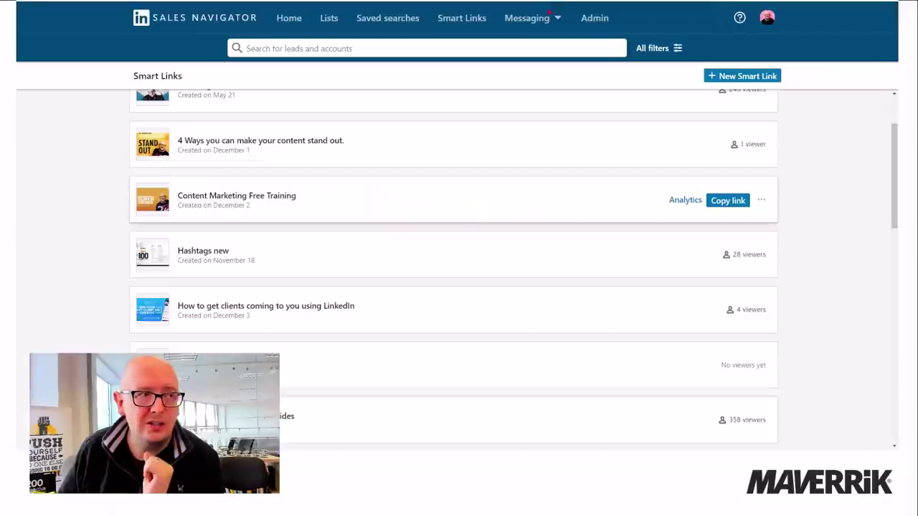
Review Content Marketing Free Training viewer sessions in Analytics, then return to Smart Links.
{"action": "left_click", "coordinate": [682, 202]}
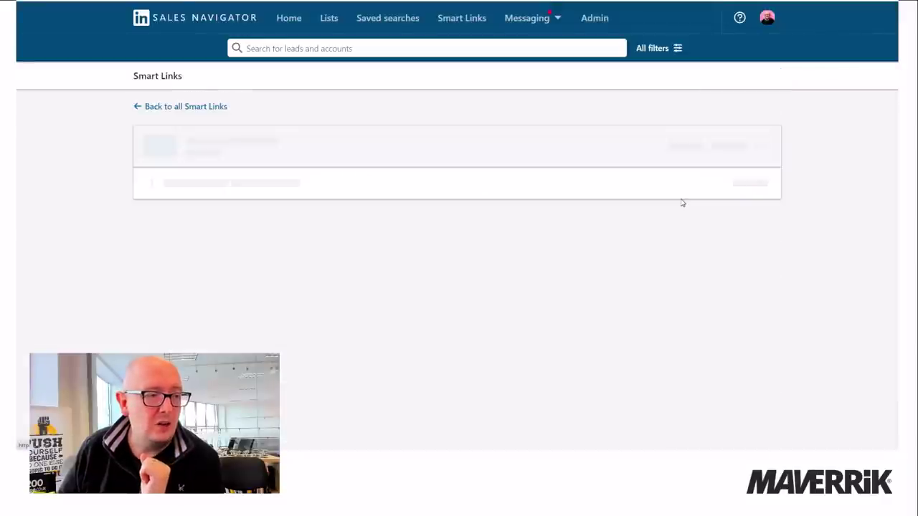
{"action": "scroll", "coordinate": [228, 200], "scroll_direction": "down", "scroll_amount": 3}
{"action": "scroll", "coordinate": [230, 199], "scroll_direction": "down", "scroll_amount": 5}
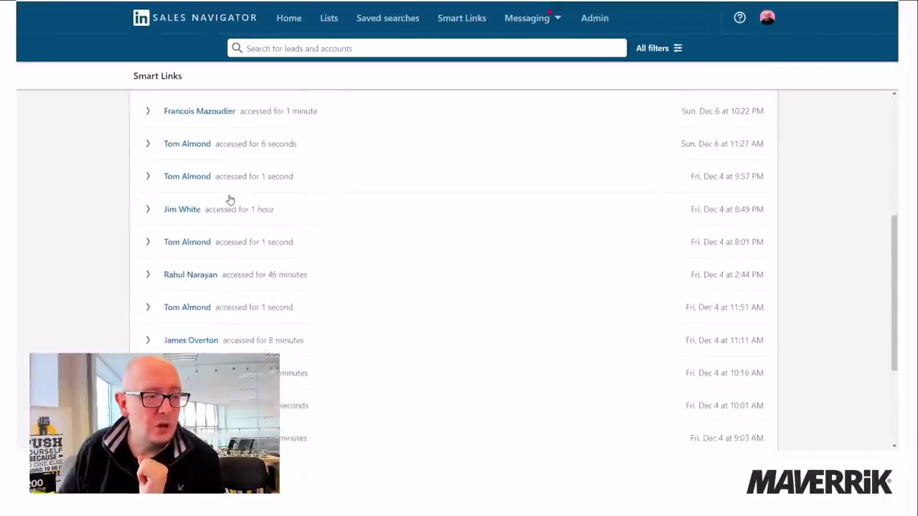
{"action": "scroll", "coordinate": [231, 198], "scroll_direction": "up", "scroll_amount": 8}
{"action": "scroll", "coordinate": [231, 197], "scroll_direction": "up", "scroll_amount": 2}
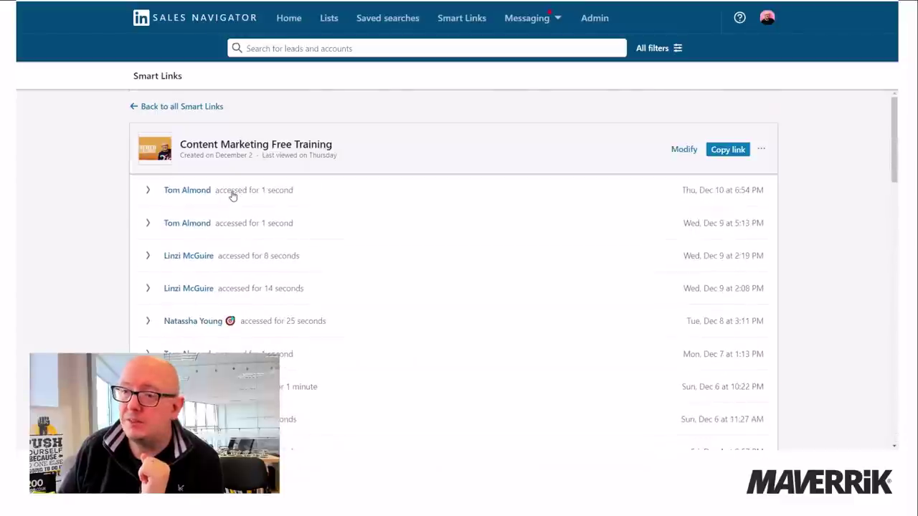
{"action": "scroll", "coordinate": [232, 194], "scroll_direction": "down", "scroll_amount": 6}
{"action": "left_click", "coordinate": [160, 76]}
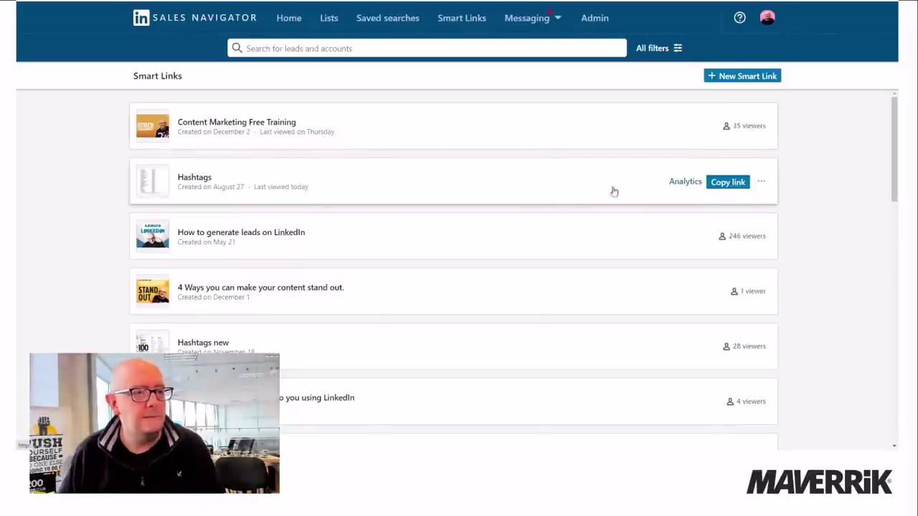
Browse the Hashtags link's viewer sessions in Analytics, then go back to all Smart Links.
{"action": "left_click", "coordinate": [671, 183]}
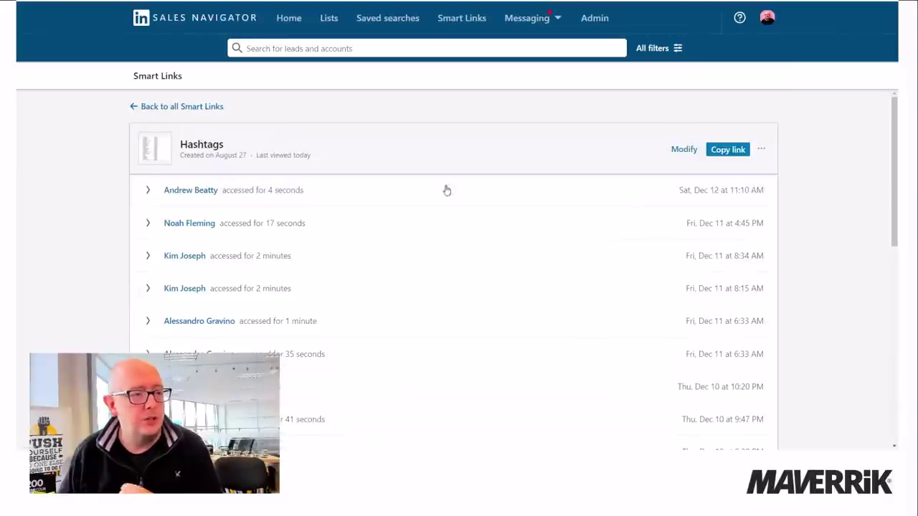
{"action": "scroll", "coordinate": [246, 198], "scroll_direction": "down", "scroll_amount": 2}
{"action": "scroll", "coordinate": [246, 198], "scroll_direction": "down", "scroll_amount": 5}
{"action": "scroll", "coordinate": [260, 285], "scroll_direction": "down", "scroll_amount": 6}
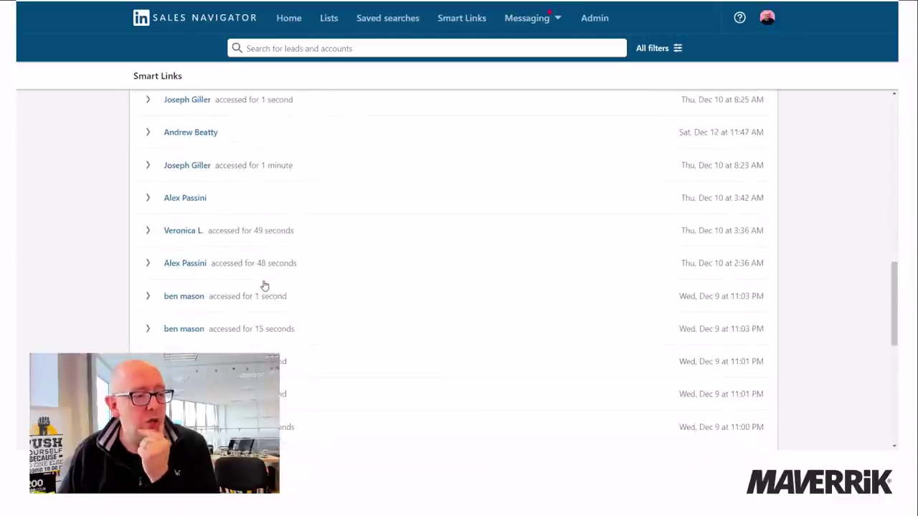
{"action": "scroll", "coordinate": [264, 286], "scroll_direction": "up", "scroll_amount": 5}
{"action": "scroll", "coordinate": [266, 286], "scroll_direction": "up", "scroll_amount": 8}
{"action": "left_click", "coordinate": [135, 107]}
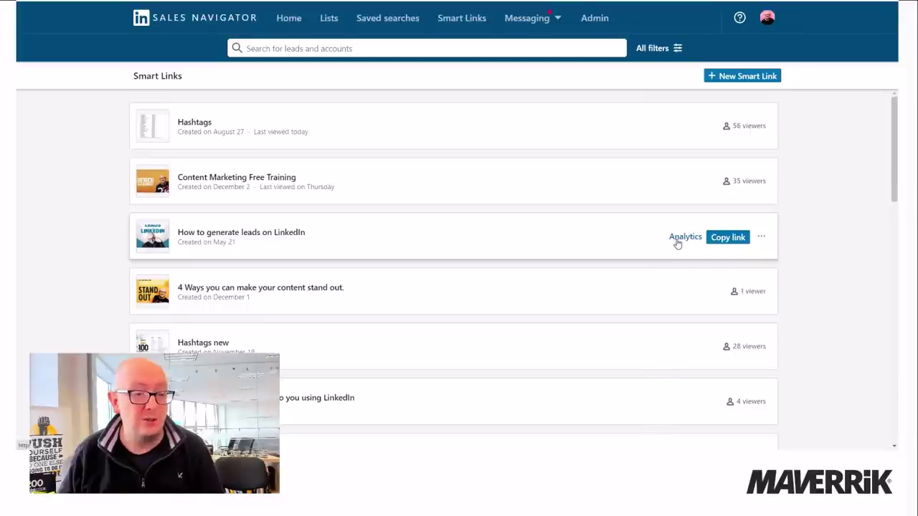
Scroll through the How to generate leads on LinkedIn viewer session log, then return to Smart Links.
{"action": "left_click", "coordinate": [683, 239]}
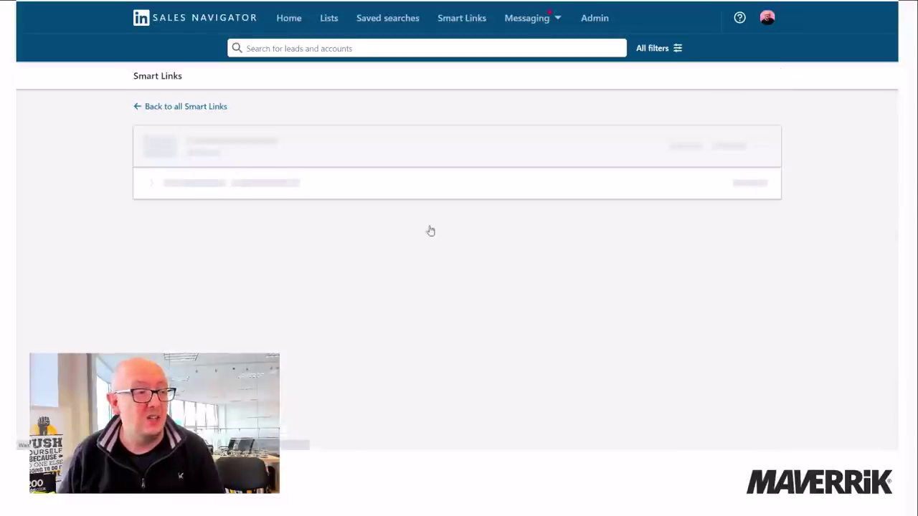
{"action": "scroll", "coordinate": [382, 185], "scroll_direction": "down", "scroll_amount": 3}
{"action": "scroll", "coordinate": [382, 185], "scroll_direction": "down", "scroll_amount": 3}
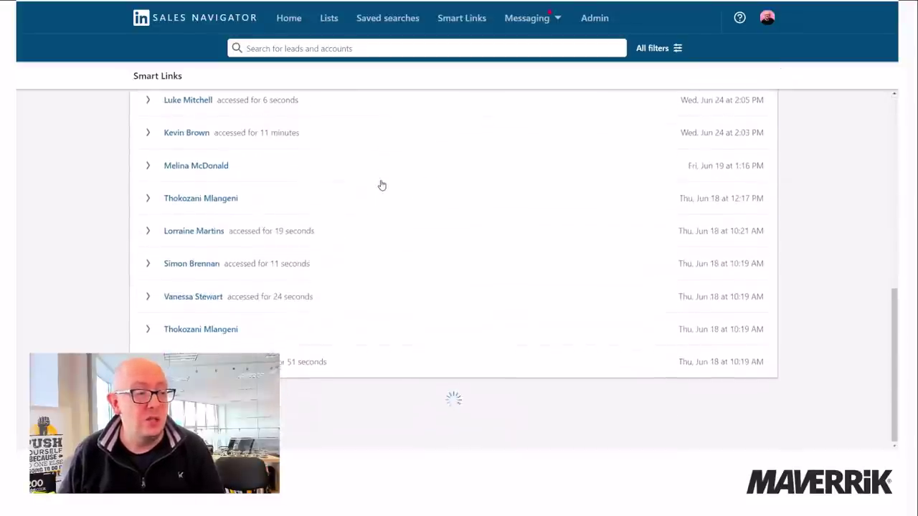
{"action": "scroll", "coordinate": [381, 186], "scroll_direction": "down", "scroll_amount": 3}
{"action": "scroll", "coordinate": [381, 186], "scroll_direction": "down", "scroll_amount": 3}
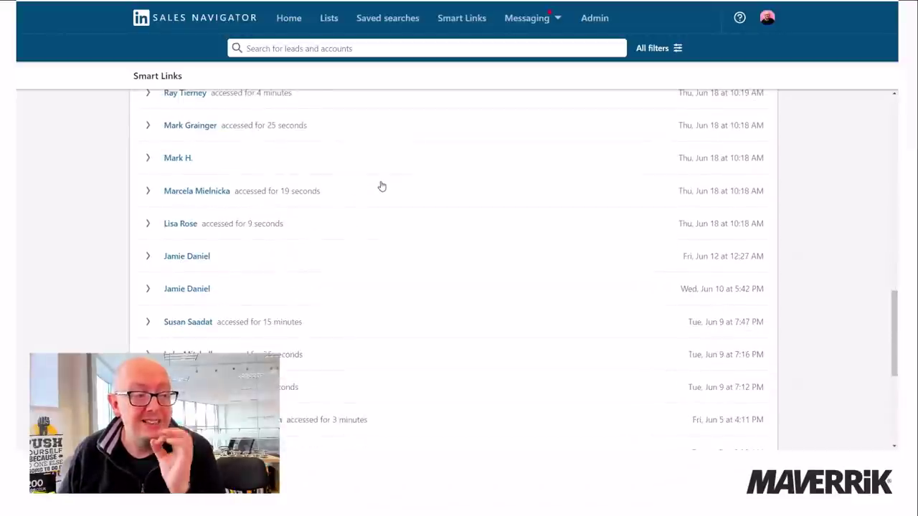
{"action": "scroll", "coordinate": [381, 186], "scroll_direction": "down", "scroll_amount": 2}
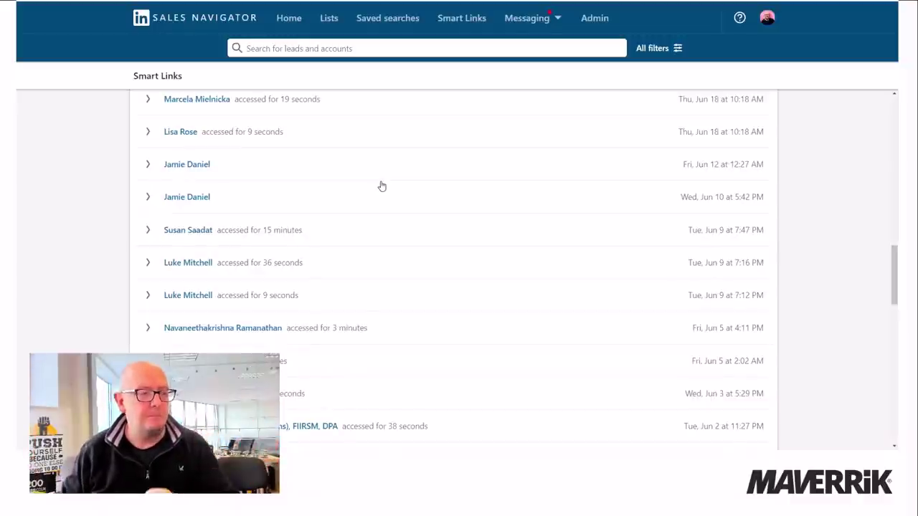
{"action": "scroll", "coordinate": [379, 187], "scroll_direction": "down", "scroll_amount": 3}
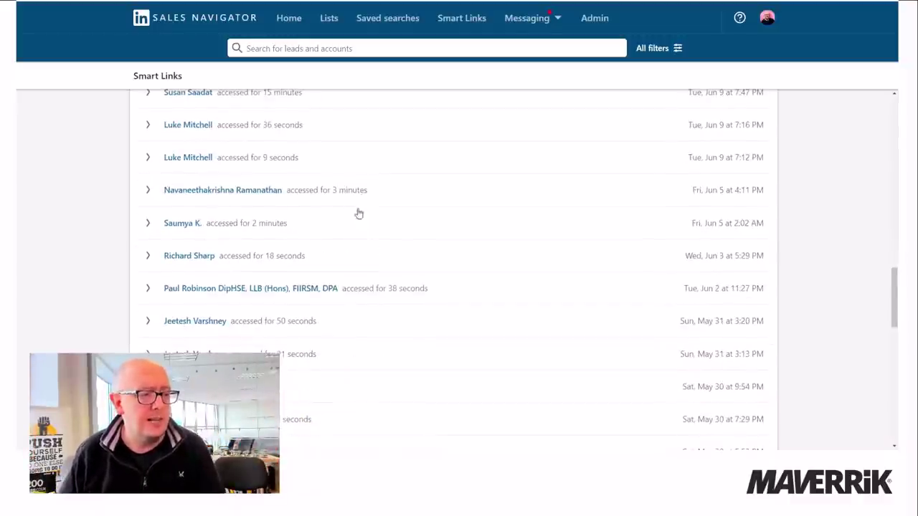
{"action": "scroll", "coordinate": [362, 215], "scroll_direction": "up", "scroll_amount": 5}
{"action": "scroll", "coordinate": [350, 215], "scroll_direction": "up", "scroll_amount": 4}
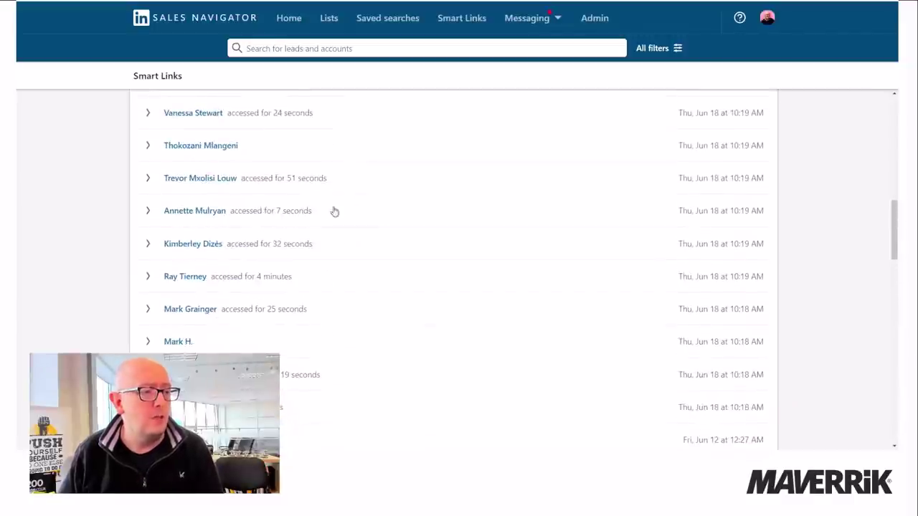
{"action": "scroll", "coordinate": [337, 217], "scroll_direction": "up", "scroll_amount": 6}
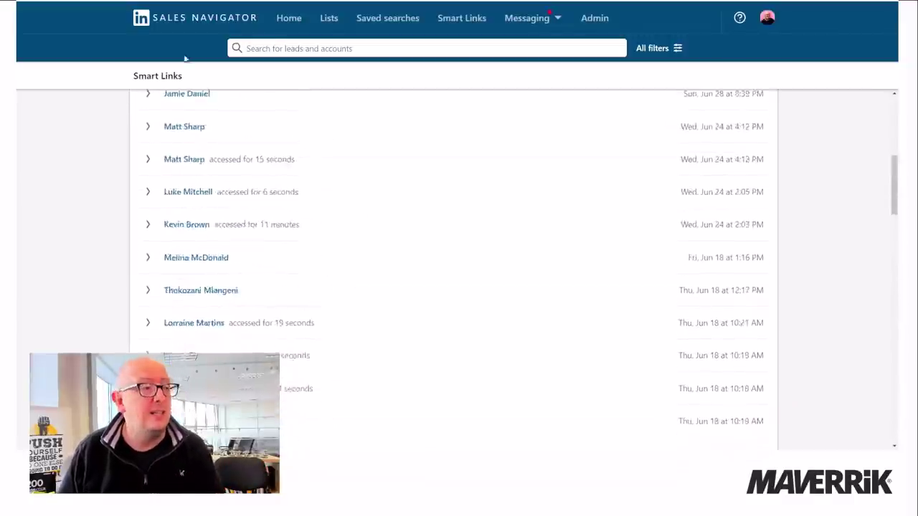
{"action": "left_click", "coordinate": [192, 132]}
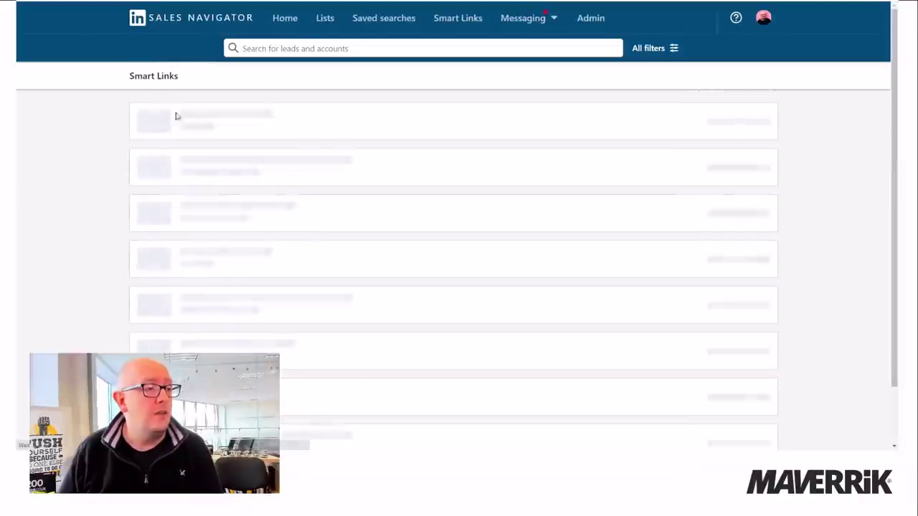
Return to the top of the Smart Links list and switch to the Facebook profile.
{"action": "scroll", "coordinate": [239, 342], "scroll_direction": "down", "scroll_amount": 1}
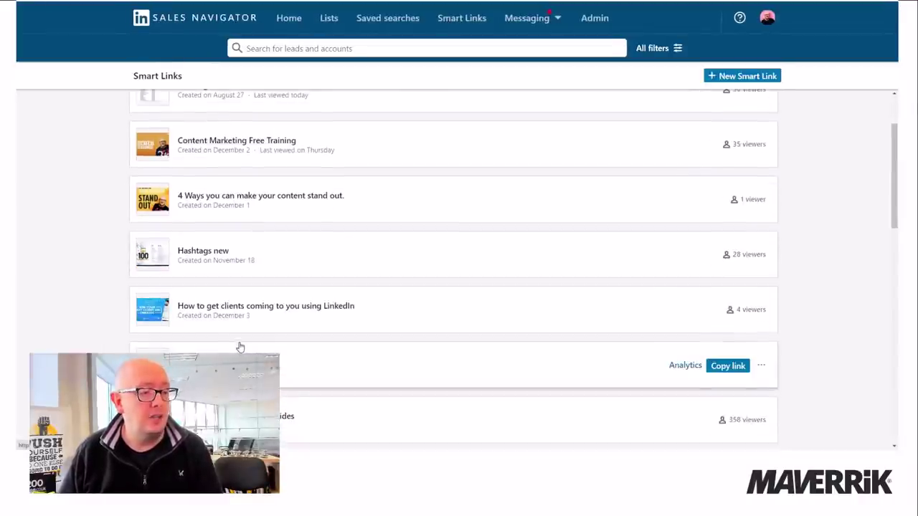
{"action": "scroll", "coordinate": [240, 347], "scroll_direction": "up", "scroll_amount": 1}
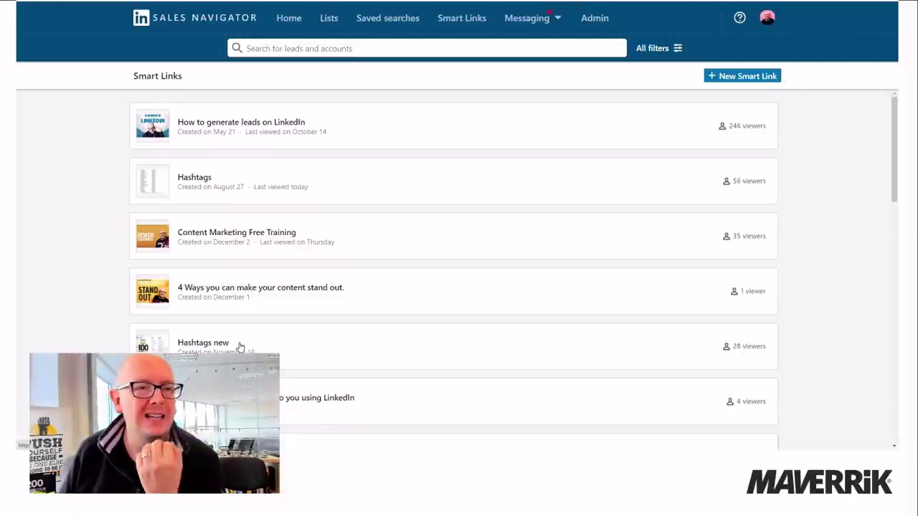
{"action": "mouse_move", "coordinate": [663, 139]}
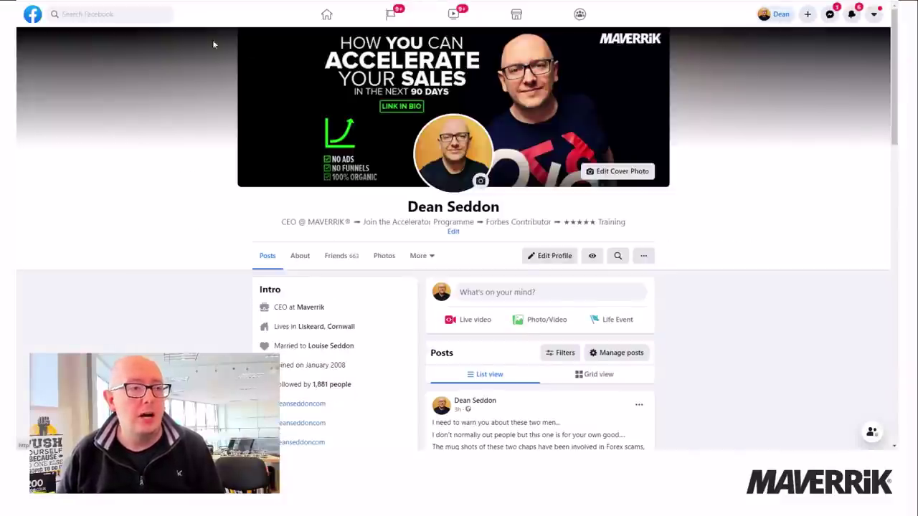
Open the first managed Facebook Page and scroll to its Content Marketing post.
{"action": "left_click", "coordinate": [34, 18]}
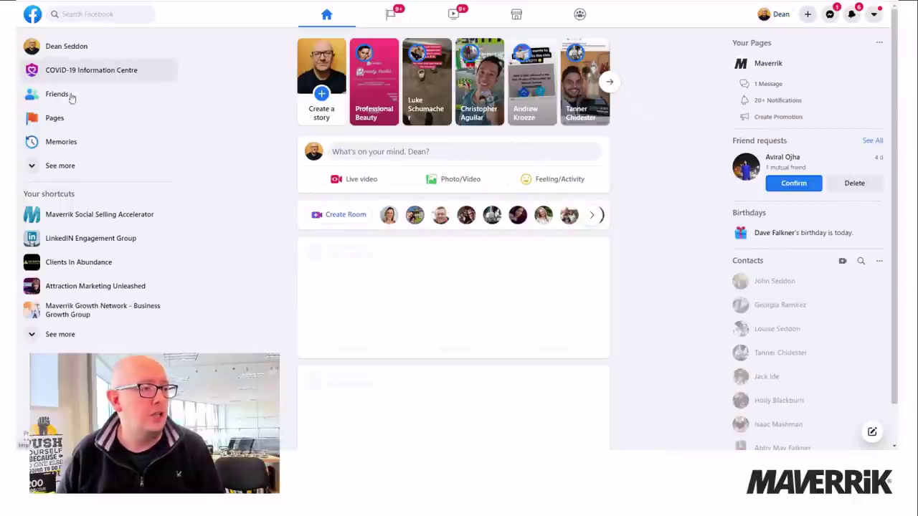
{"action": "left_click", "coordinate": [58, 119]}
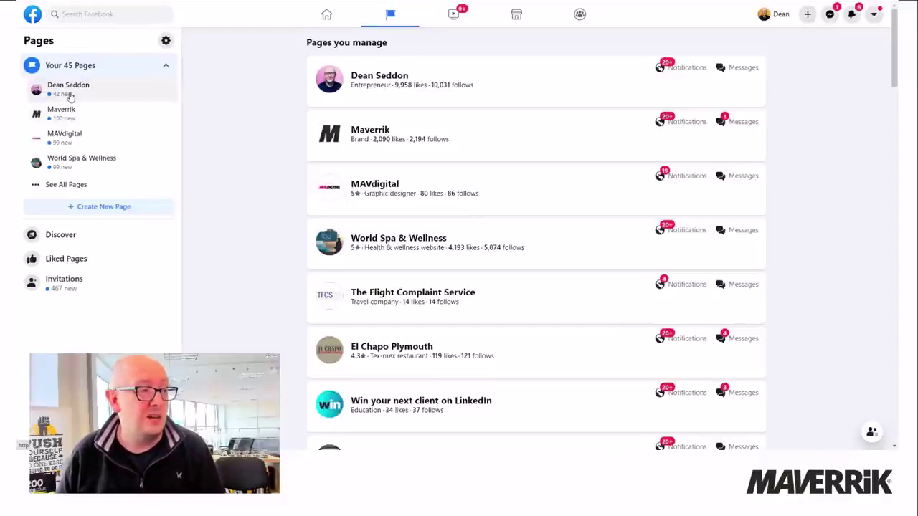
{"action": "left_click", "coordinate": [68, 91]}
{"action": "scroll", "coordinate": [270, 148], "scroll_direction": "down", "scroll_amount": 3}
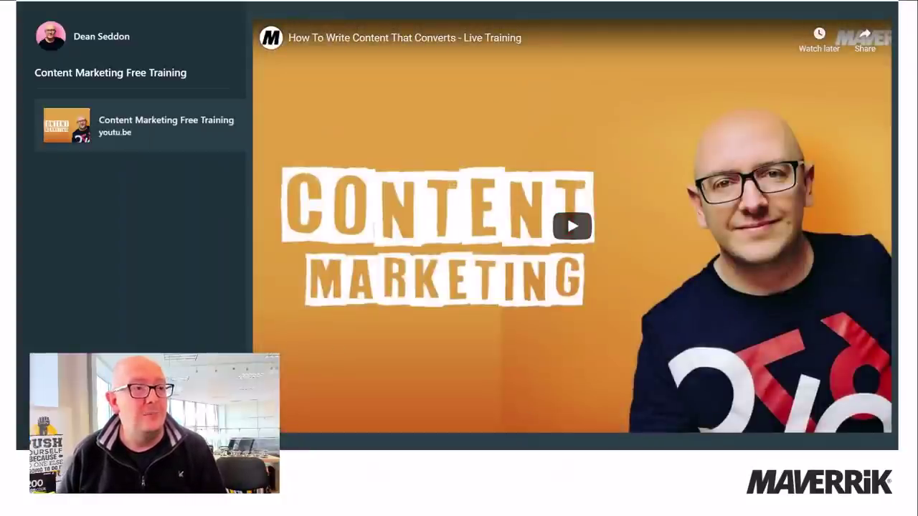
Close the opened Smart Link to return to the Facebook Page post.
{"action": "key", "text": "ctrl+w"}
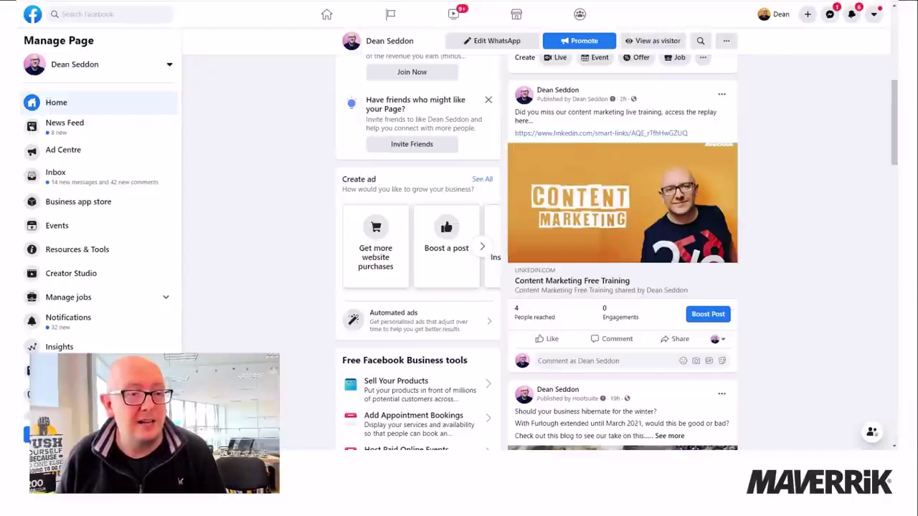